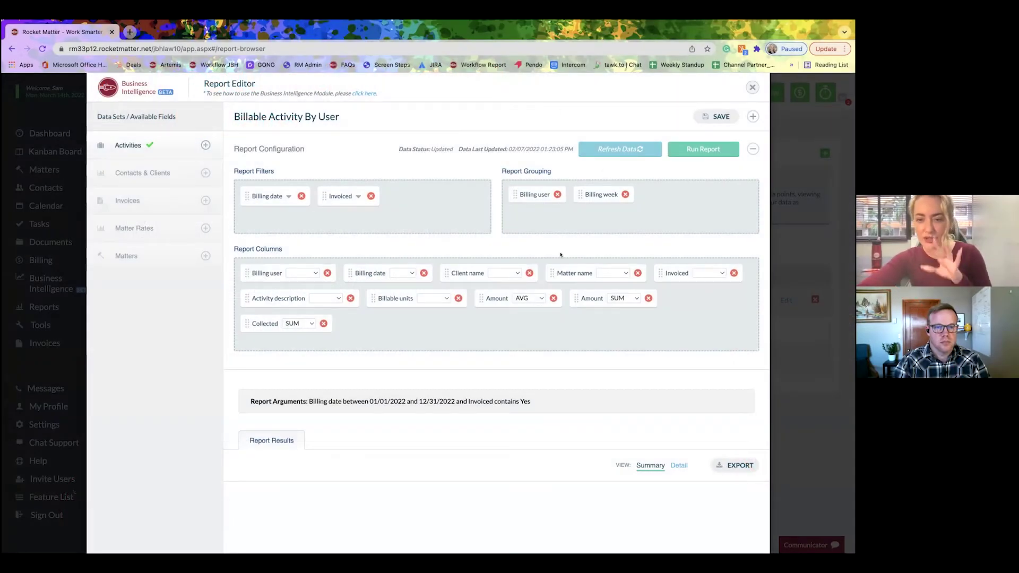
Step: Close the Billable Activity By User editor and start a new blank report
left_click(751, 87)
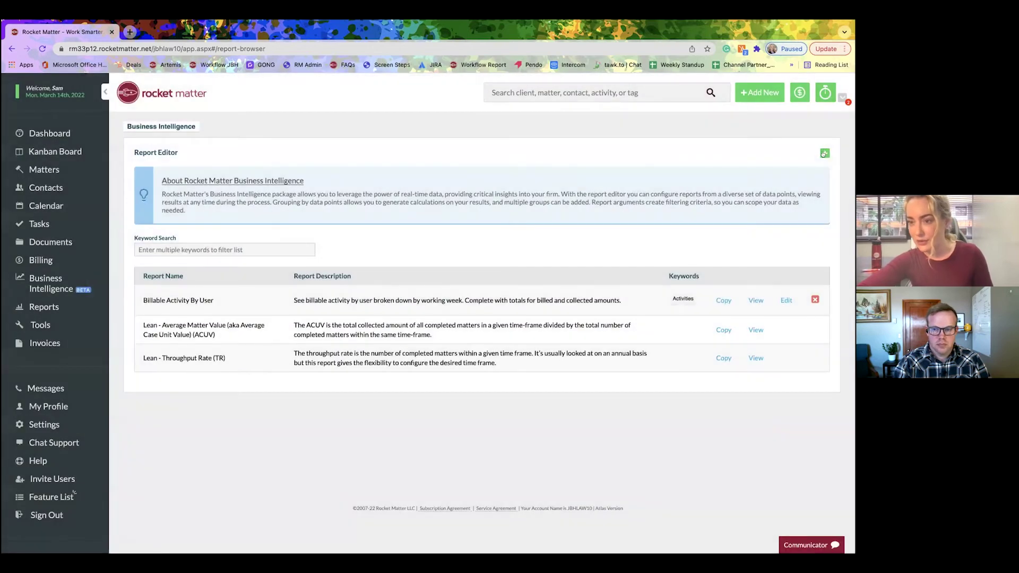
left_click(823, 153)
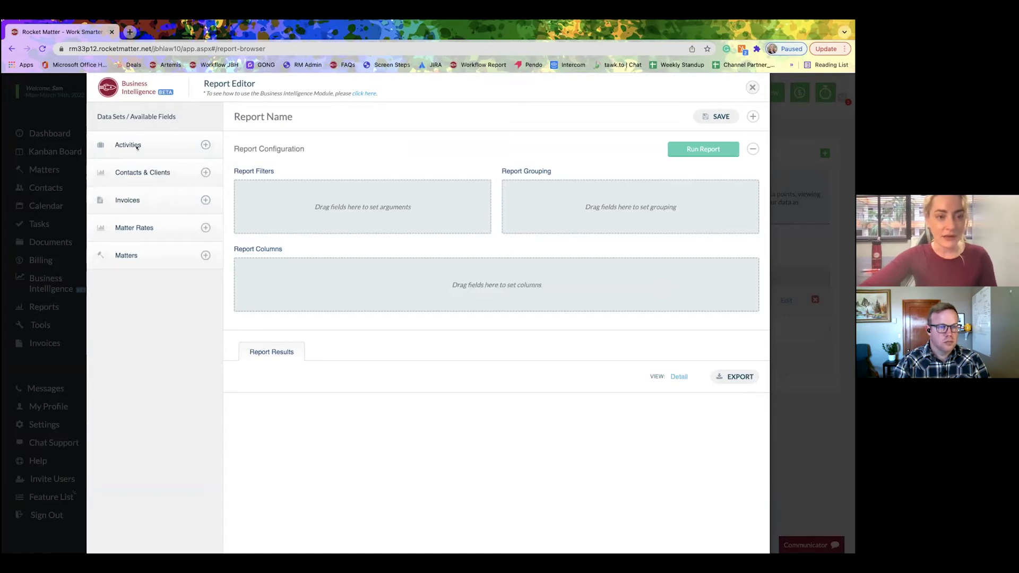
left_click_drag(115, 145, 158, 170)
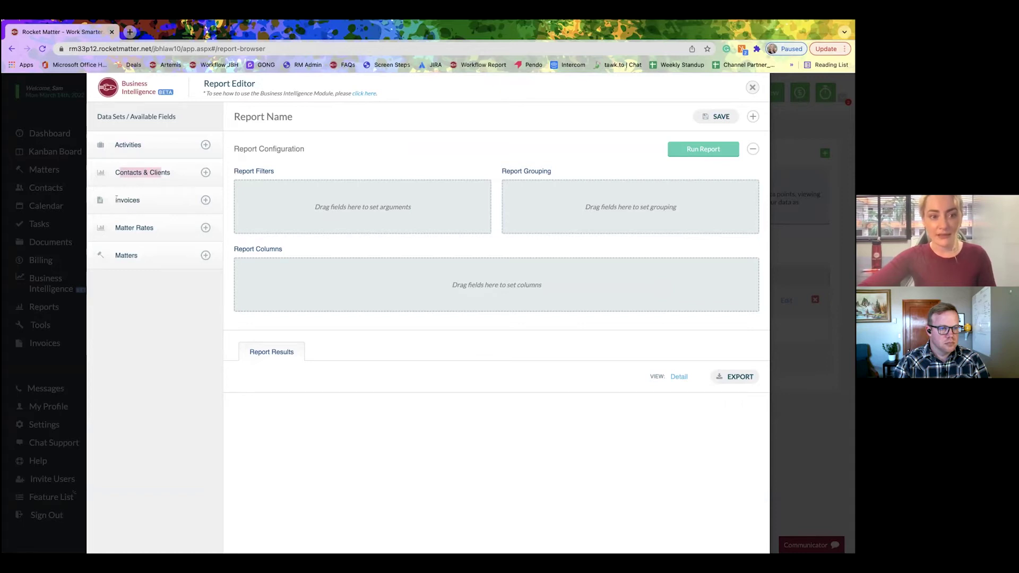
left_click_drag(116, 200, 145, 224)
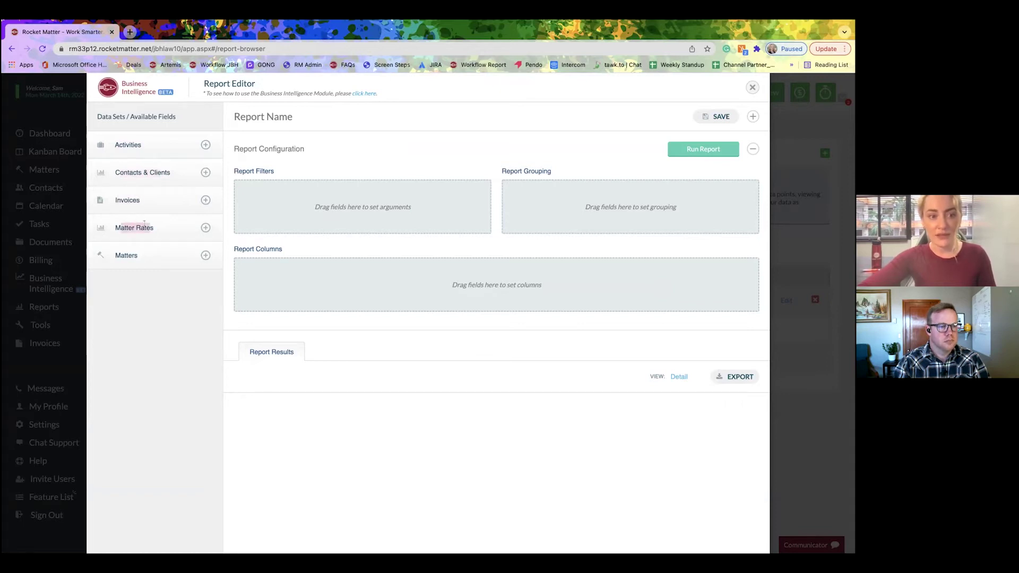
left_click(141, 246)
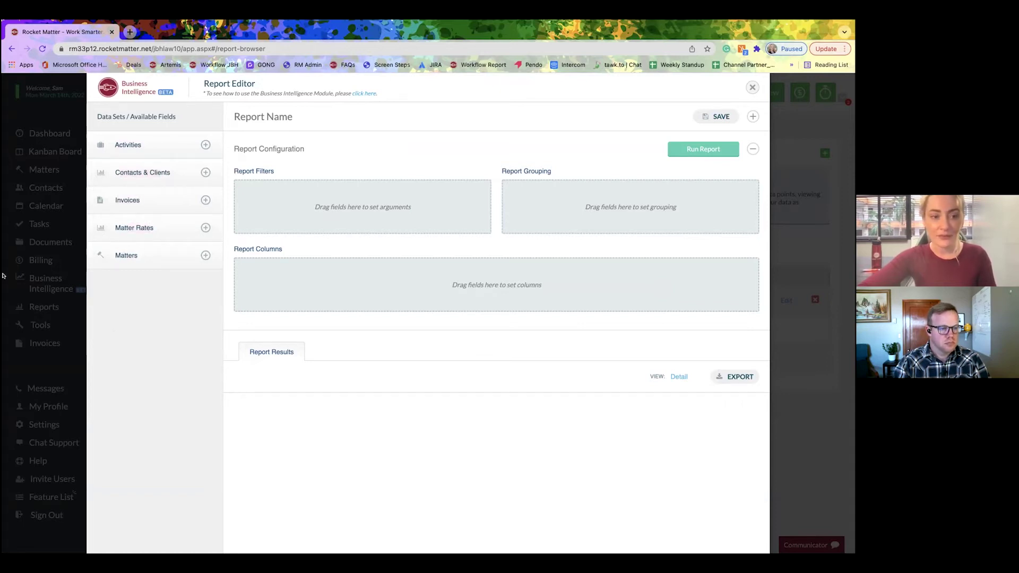
Step: Load the Activities data set and add Billing month as the first report column
left_click(205, 145)
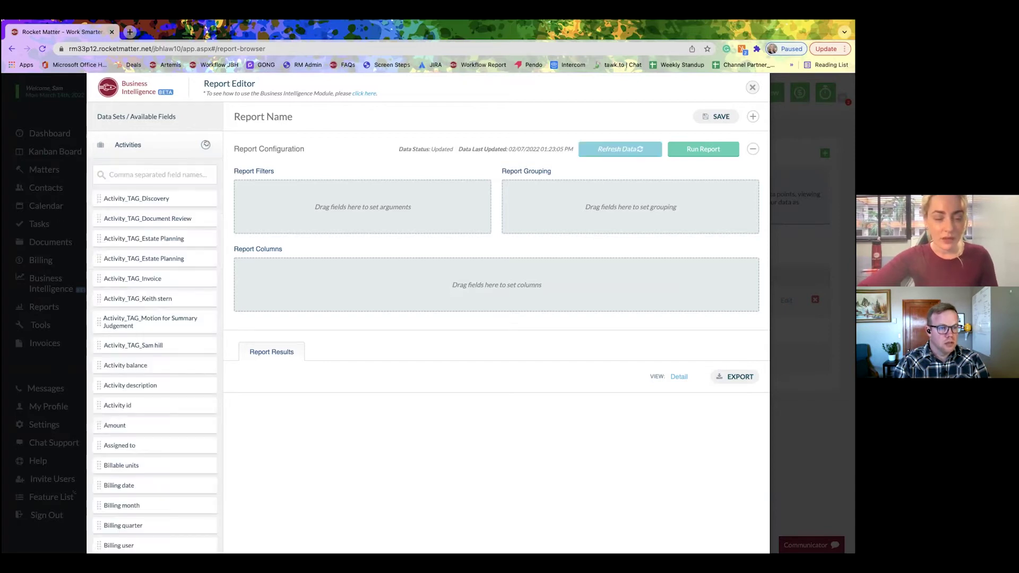
left_click(119, 140)
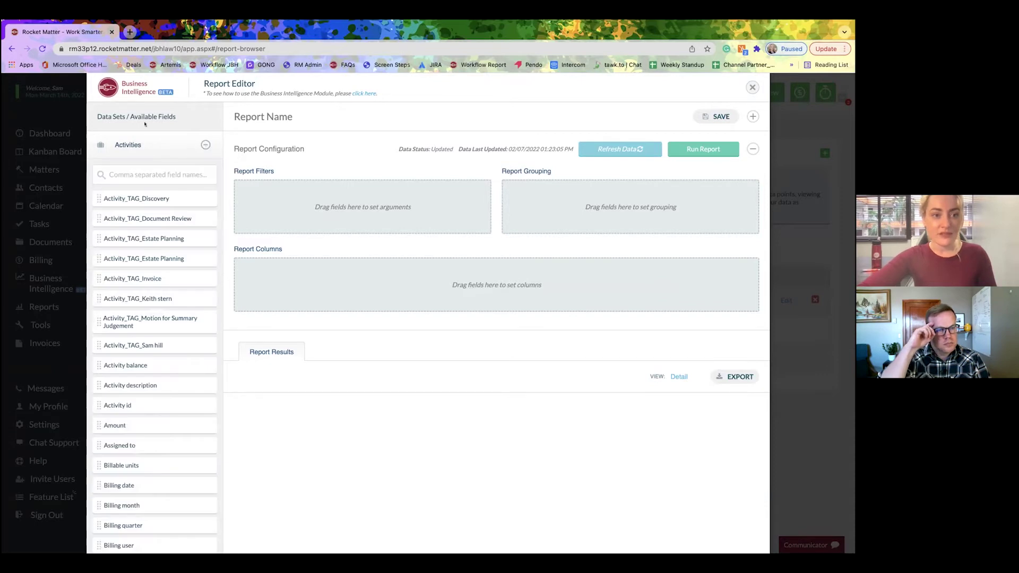
scroll(142, 301, "down", 3)
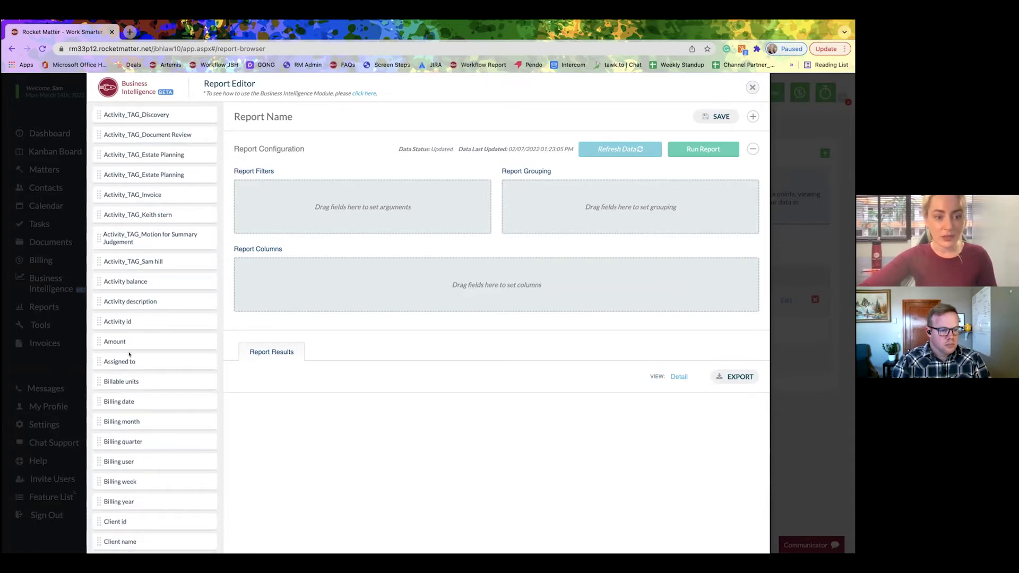
scroll(145, 397, "down", 3)
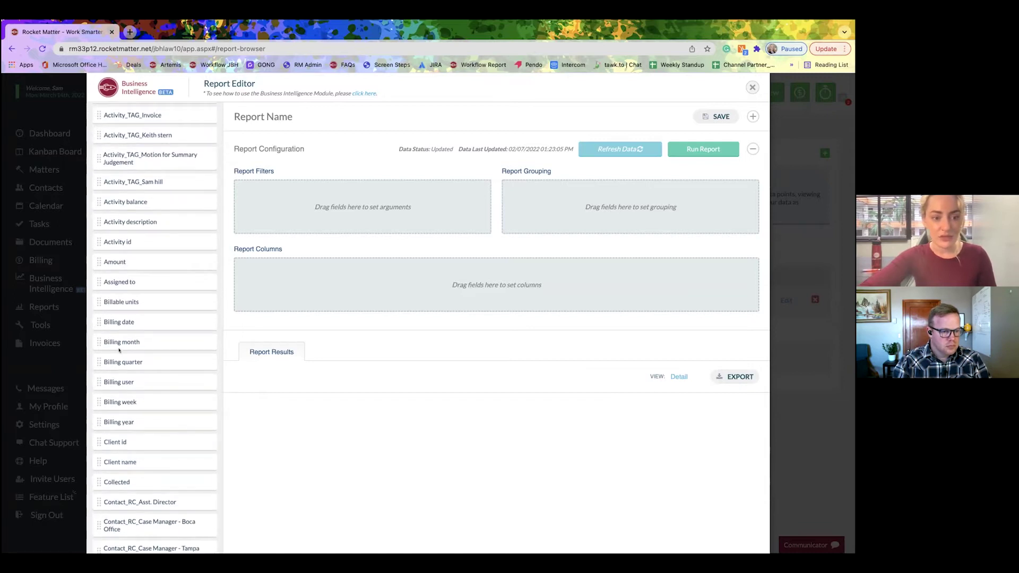
left_click_drag(116, 342, 319, 274)
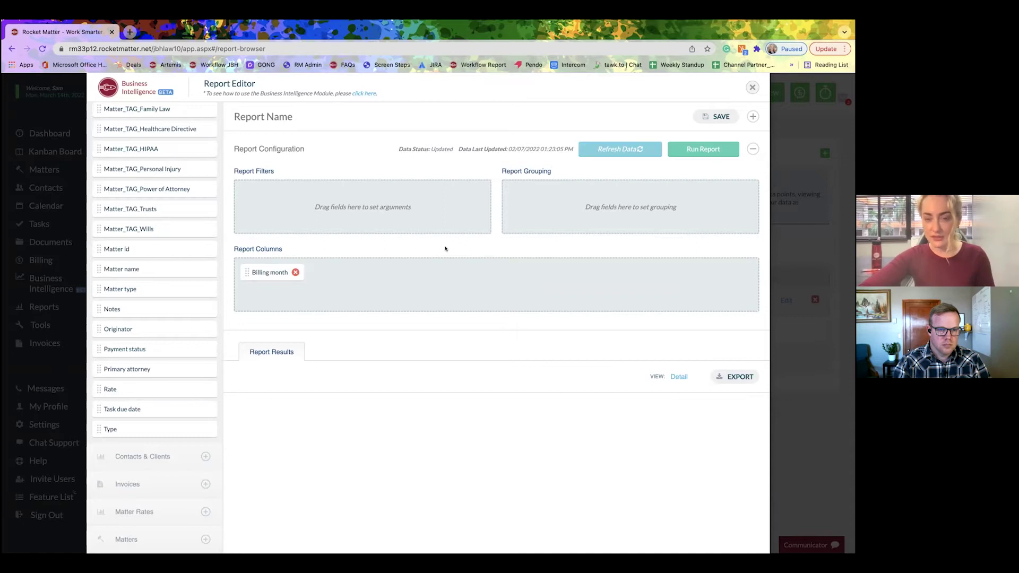
Step: Discard the draft, reopen Billable Activity By User, and review its 2022 Billing date and Invoiced=Yes filters
left_click(753, 87)
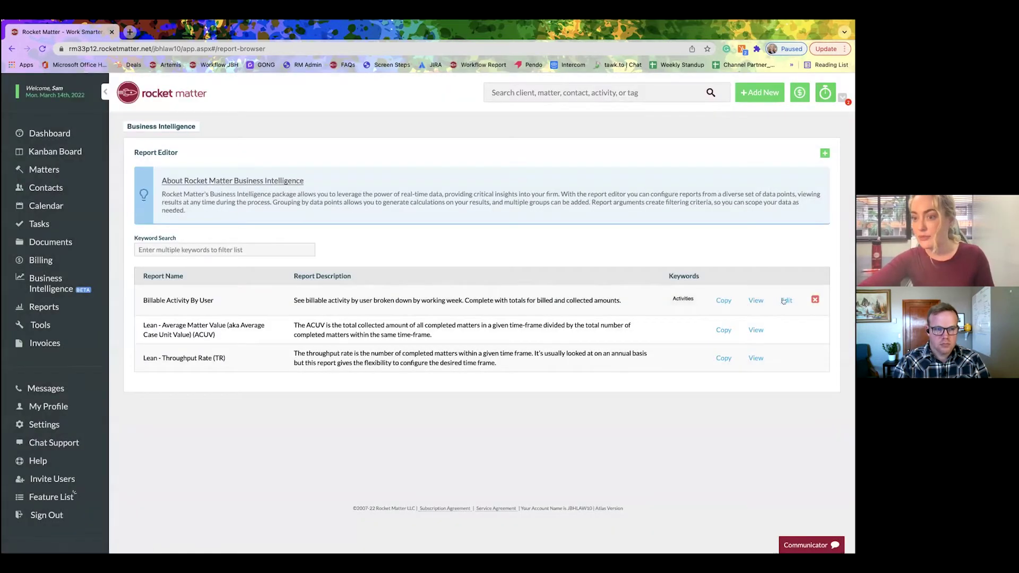
left_click(785, 301)
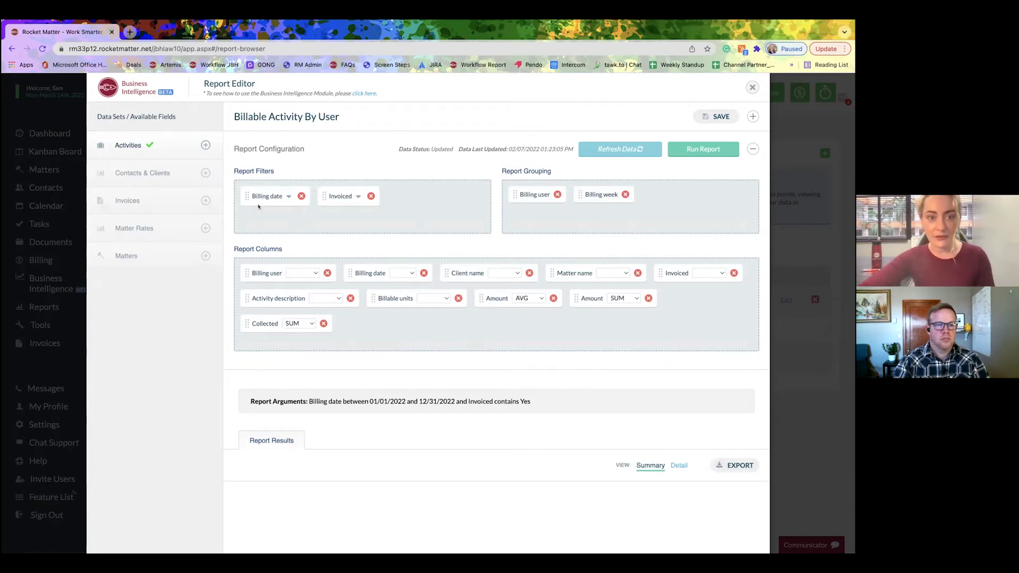
left_click(283, 196)
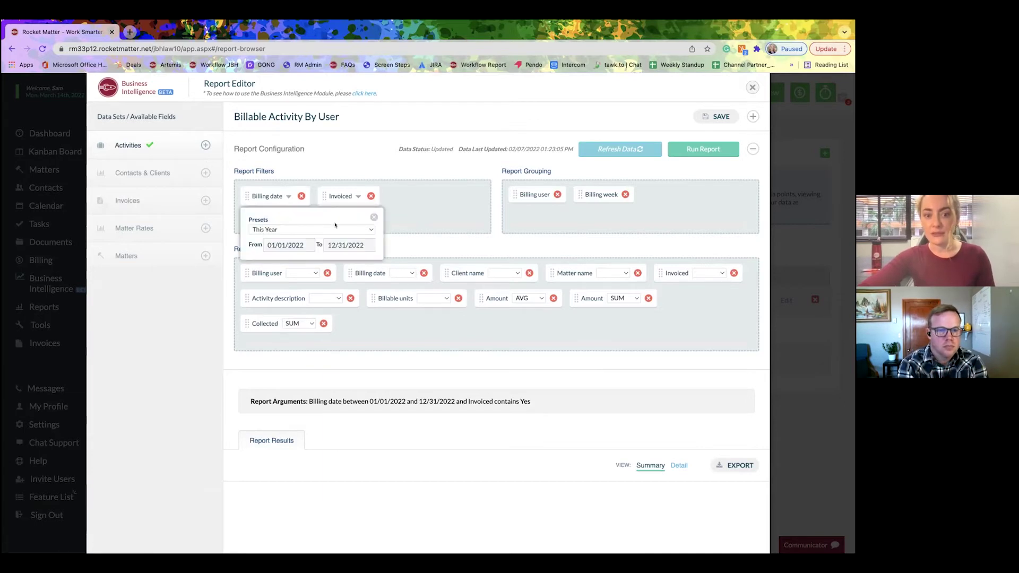
left_click(374, 217)
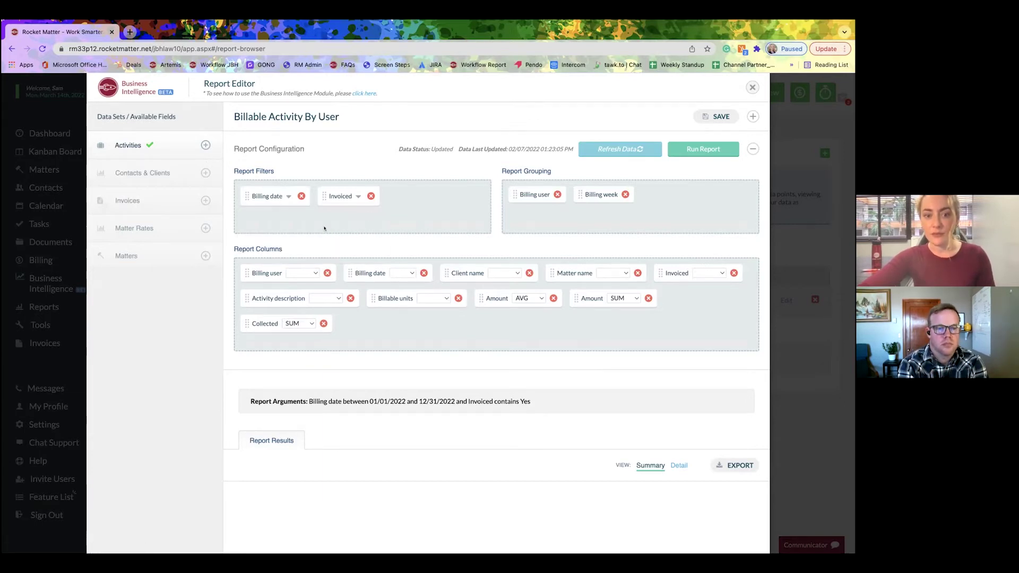
left_click(343, 196)
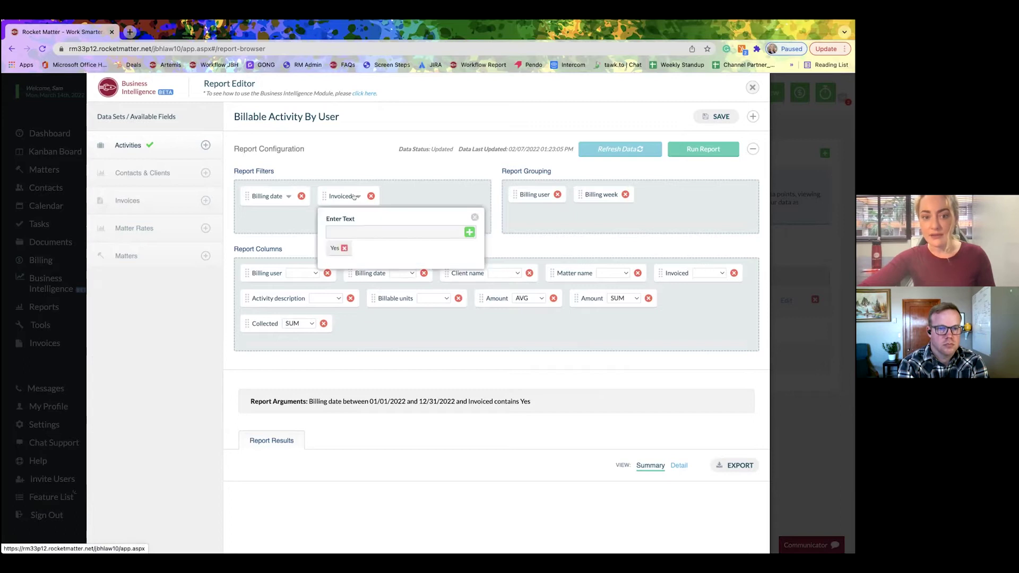
left_click(474, 217)
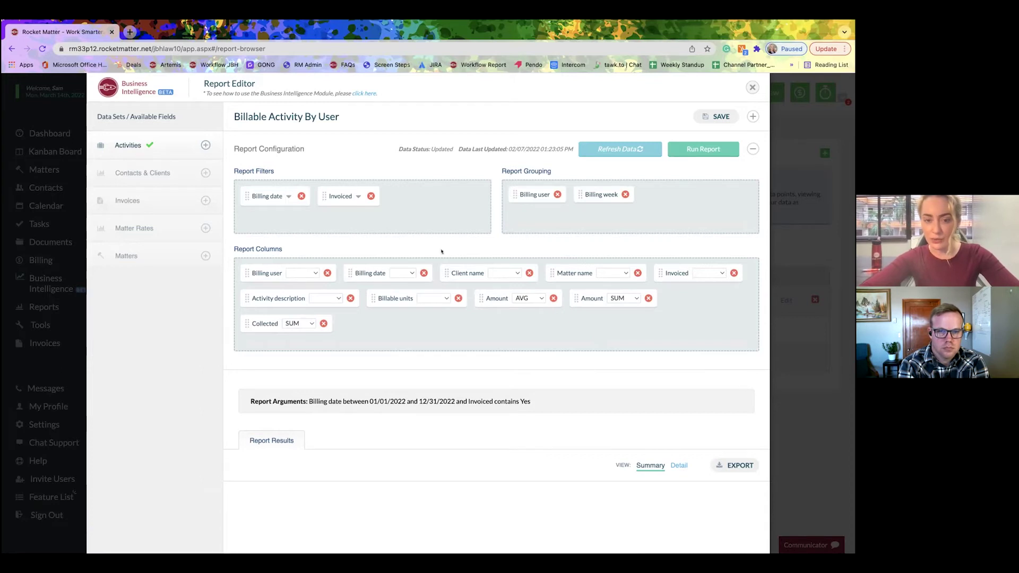
Step: Remove the Billing user and Billing week groupings, then run the report and browse the individual activity rows
left_click(556, 195)
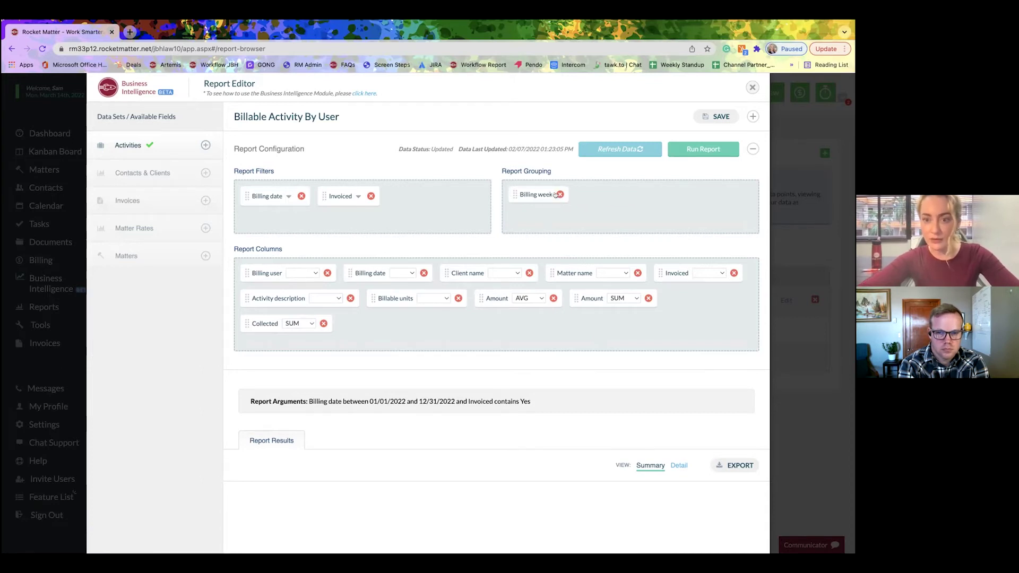
left_click(558, 195)
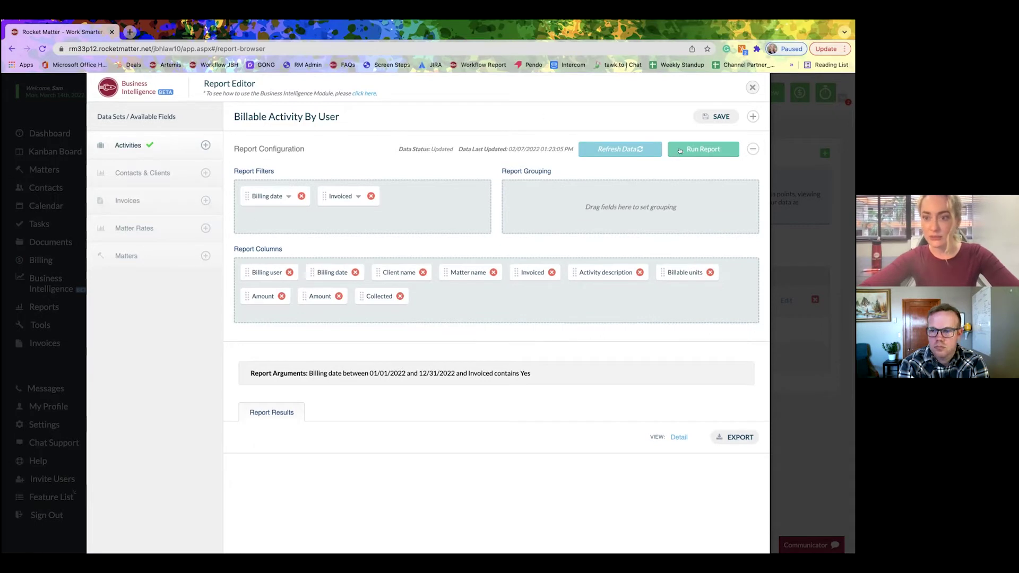
left_click(680, 150)
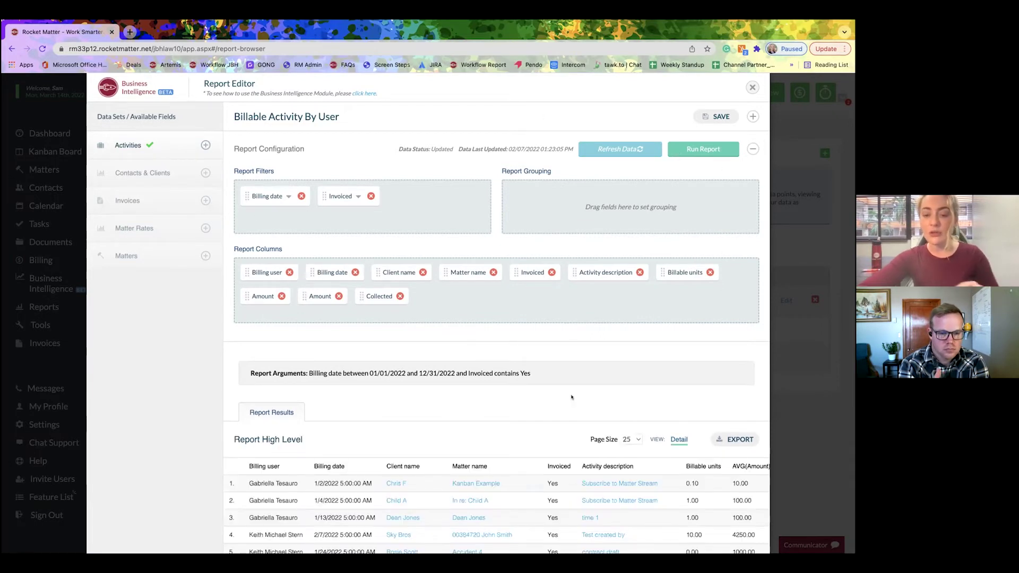
scroll(575, 397, "down", 3)
scroll(571, 397, "down", 3)
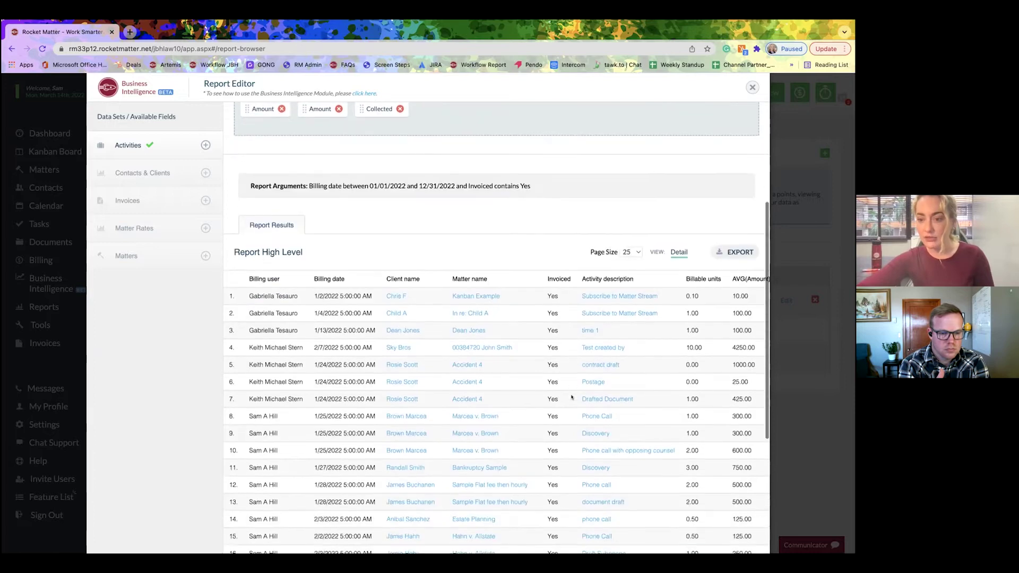
scroll(571, 397, "down", 2)
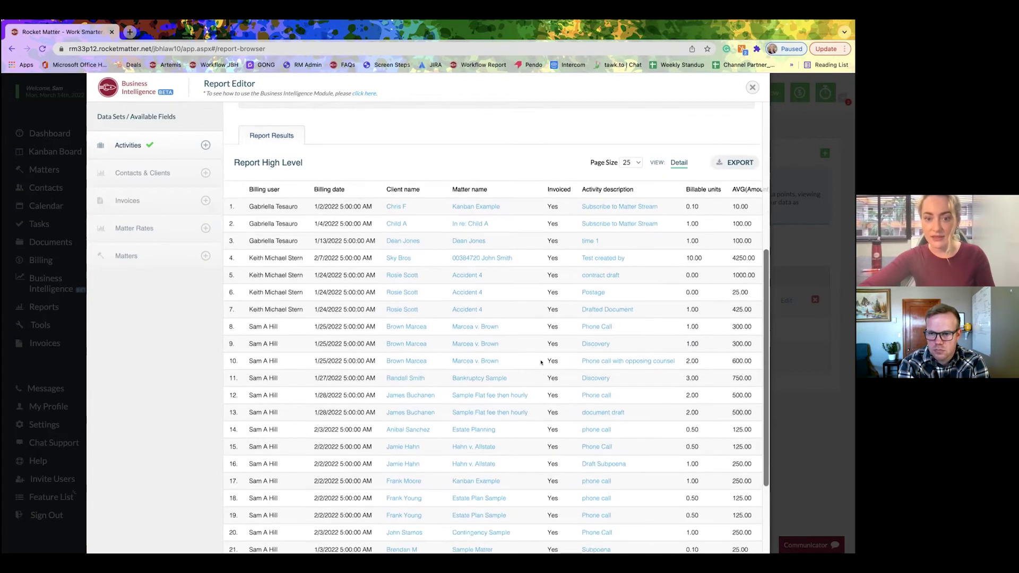
scroll(541, 363, "down", 5)
scroll(541, 363, "right", 2)
scroll(541, 362, "up", 5)
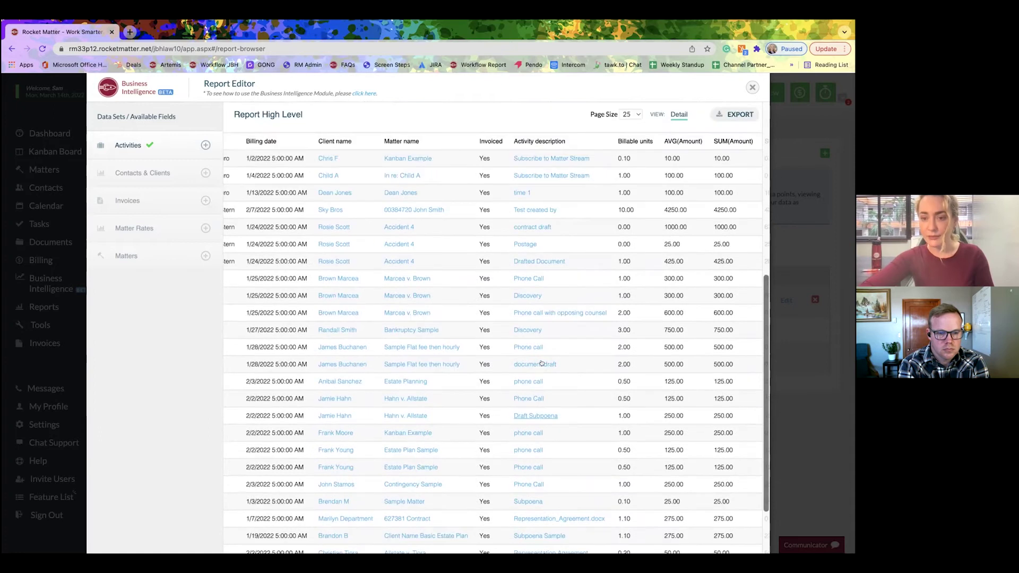
scroll(525, 323, "left", 2)
scroll(461, 170, "up", 5)
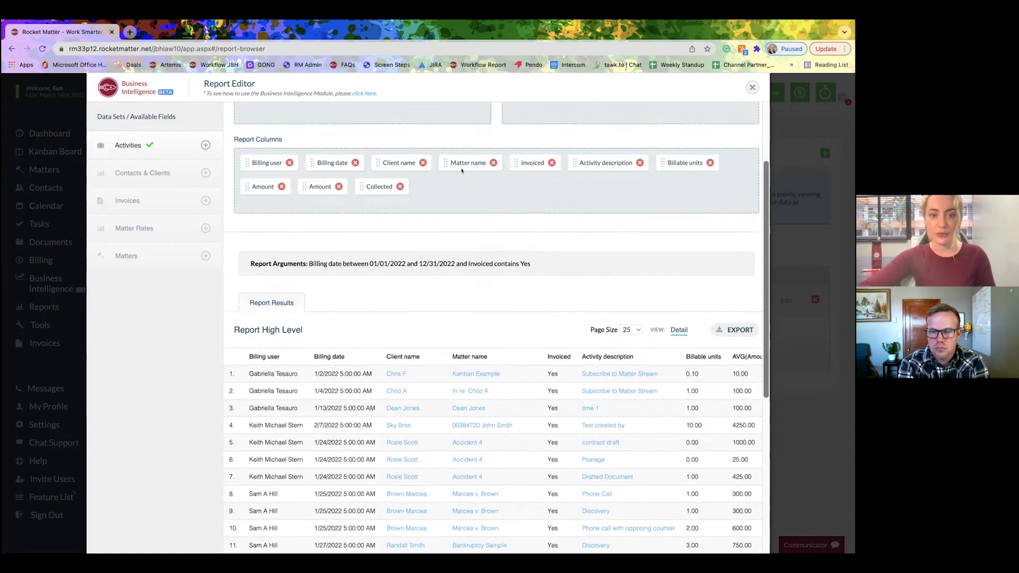
Step: Search 'prim', group by Primary attorney, and rerun to get totals of 204589.87 billed and 166761.25 collected
left_click(205, 145)
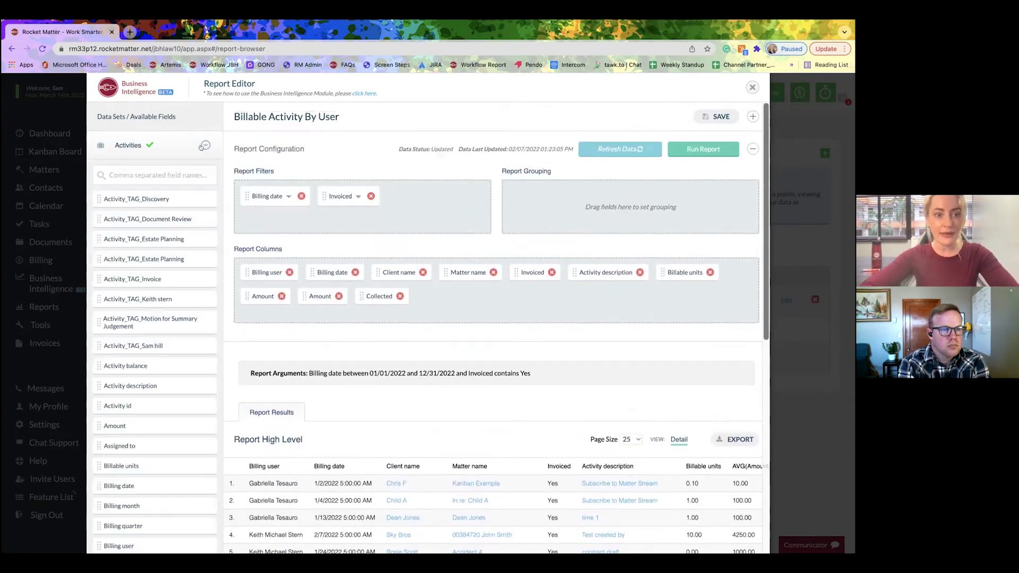
left_click(133, 173)
type("prim")
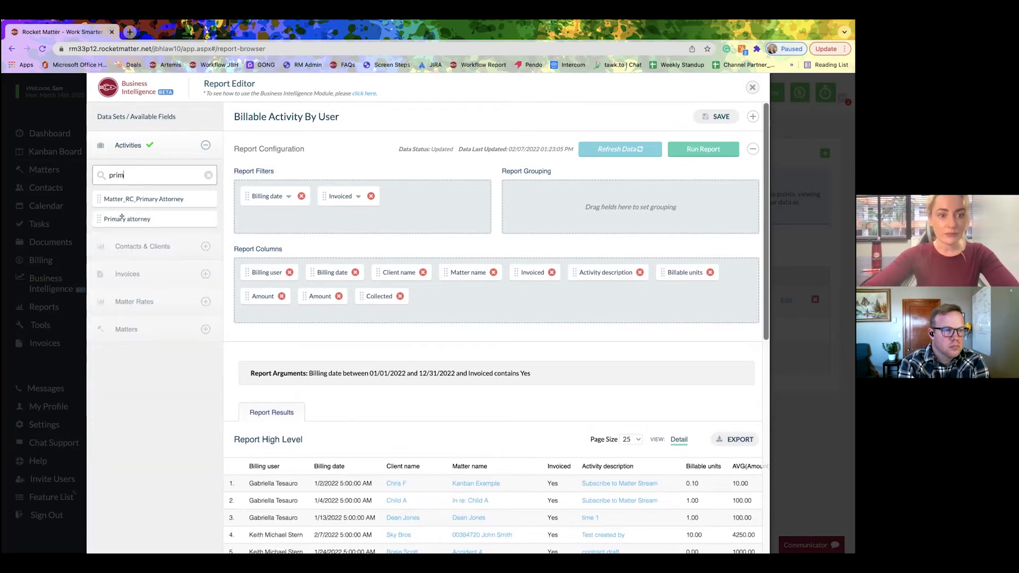
left_click_drag(121, 217, 632, 199)
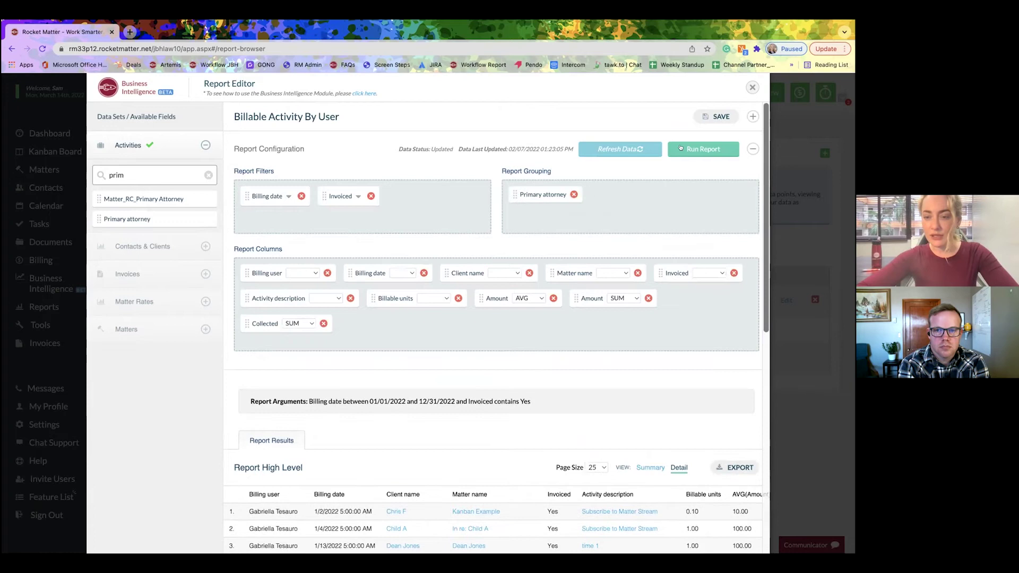
left_click(682, 149)
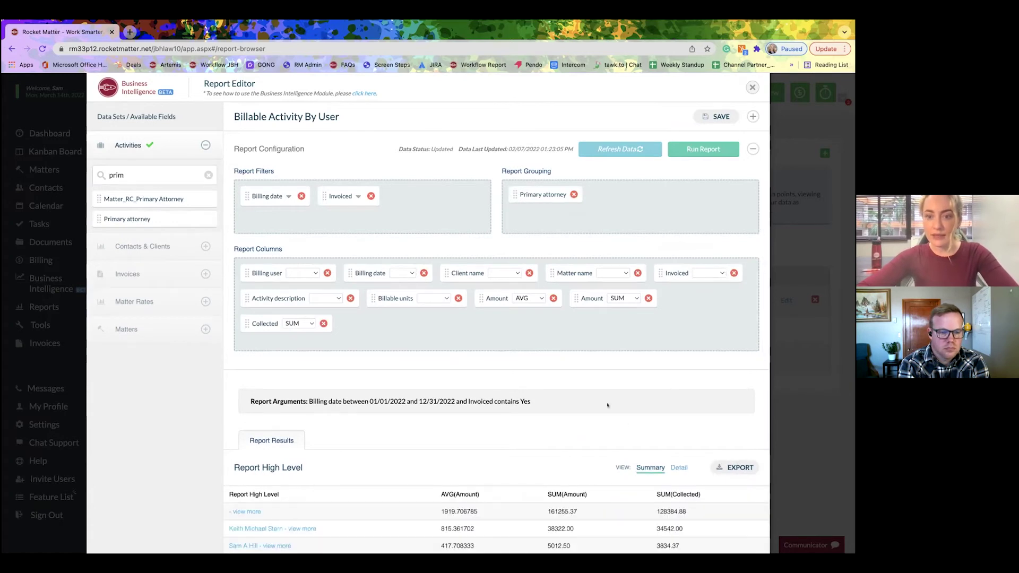
scroll(608, 405, "down", 1)
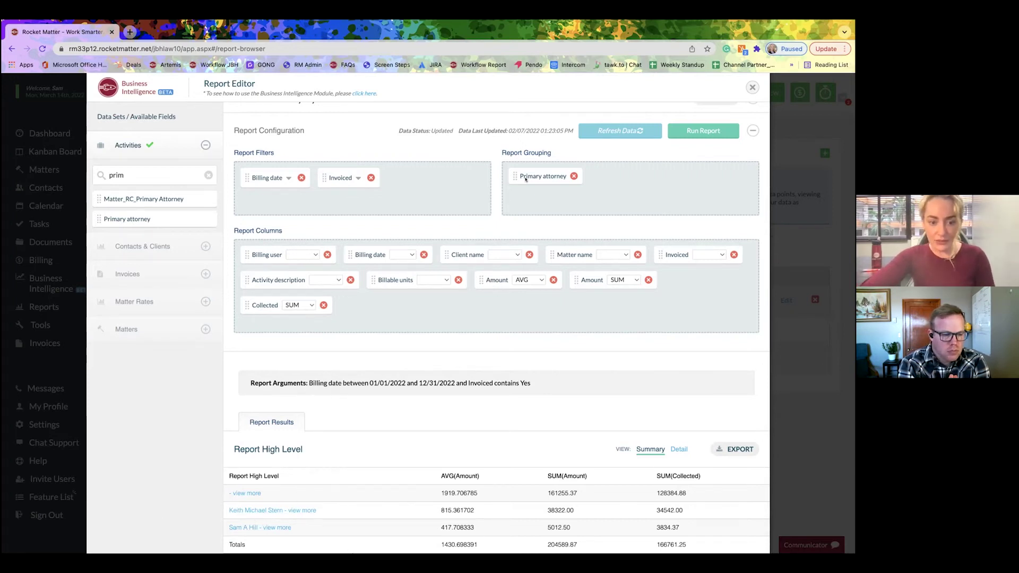
Step: Open the second attorney's 'view more' details and browse that attorney's invoiced 2022 activities
left_click(248, 511)
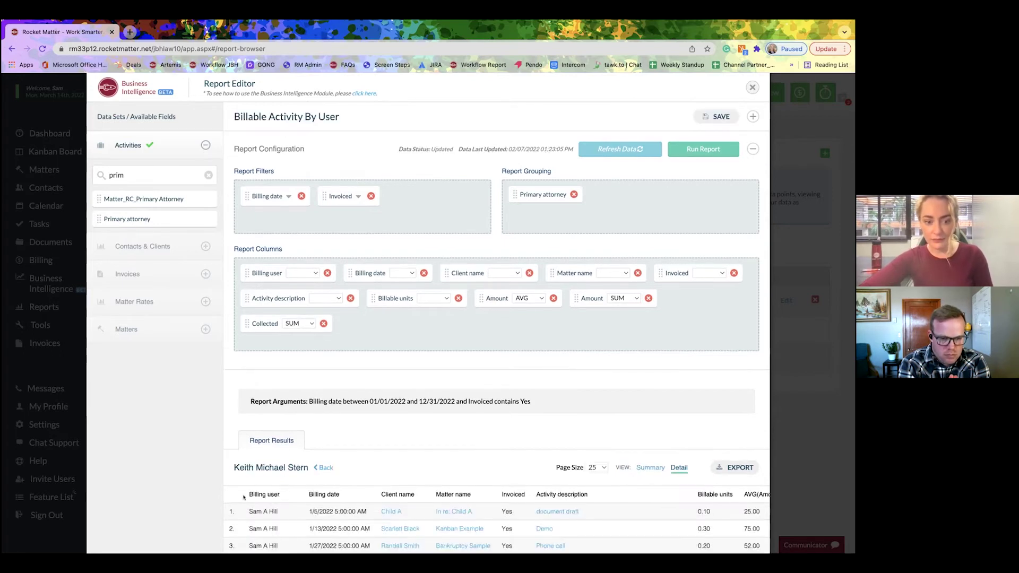
scroll(409, 394, "down", 3)
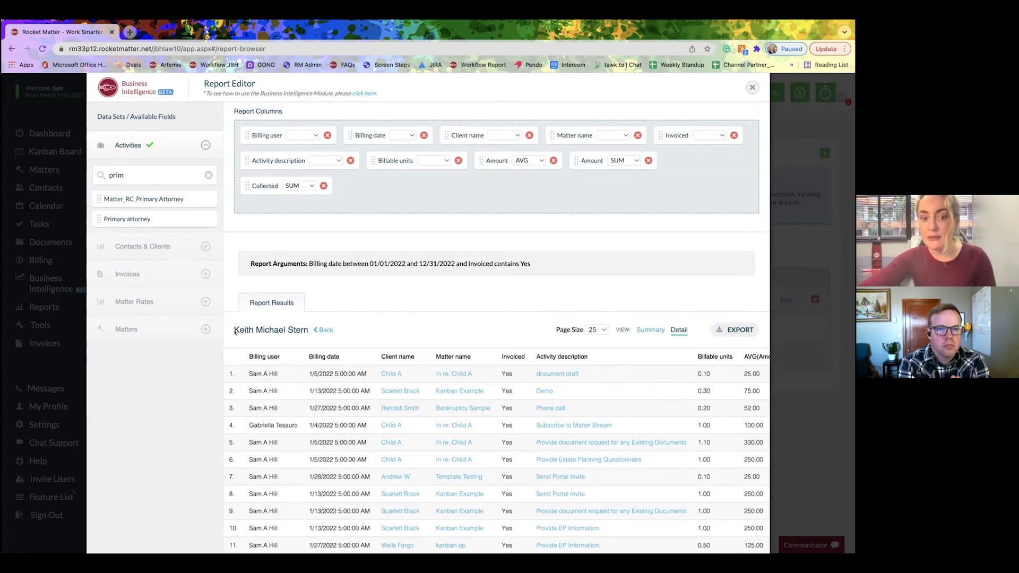
scroll(404, 317, "down", 1)
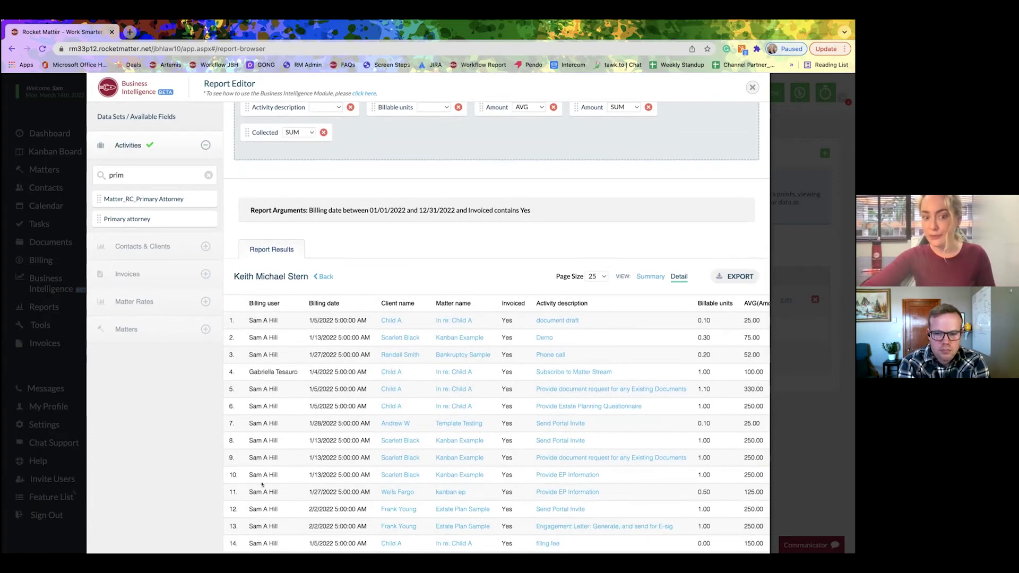
scroll(262, 484, "down", 2)
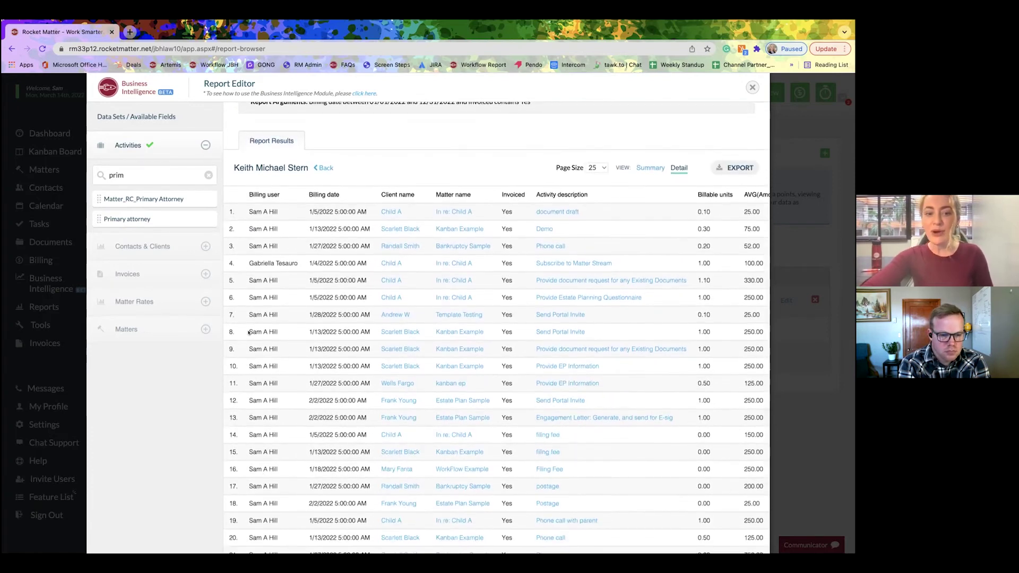
scroll(248, 331, "up", 6)
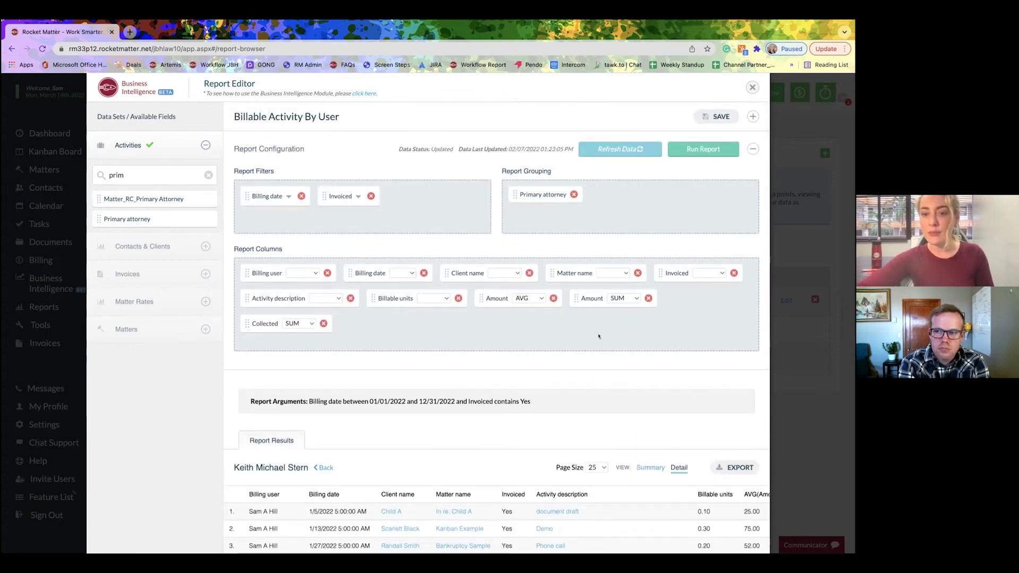
Step: Replace the Primary attorney grouping with Billing user, found by searching 'bil', and save the report
left_click(573, 193)
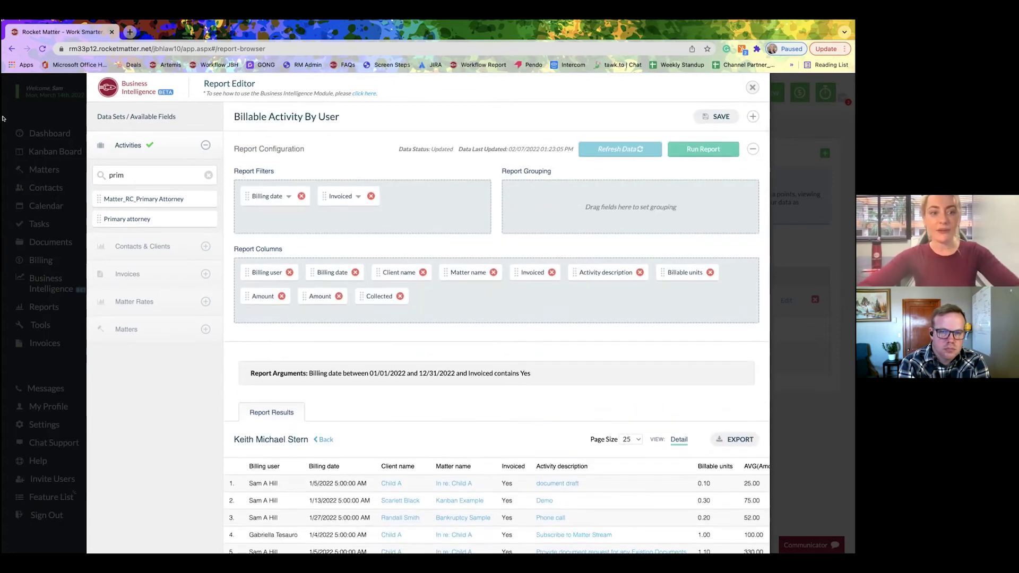
double_click(116, 175)
type("bil")
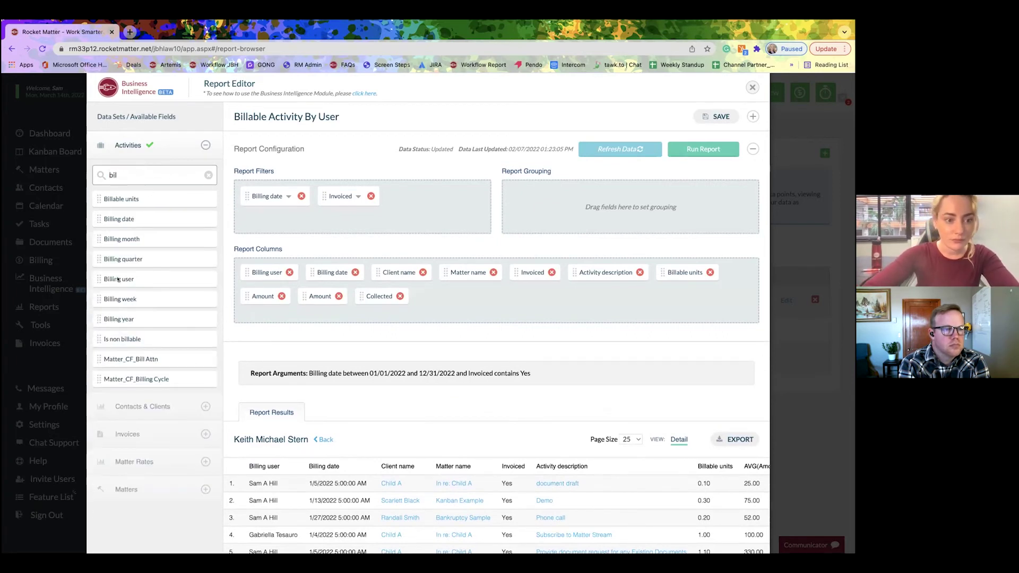
left_click_drag(118, 280, 533, 196)
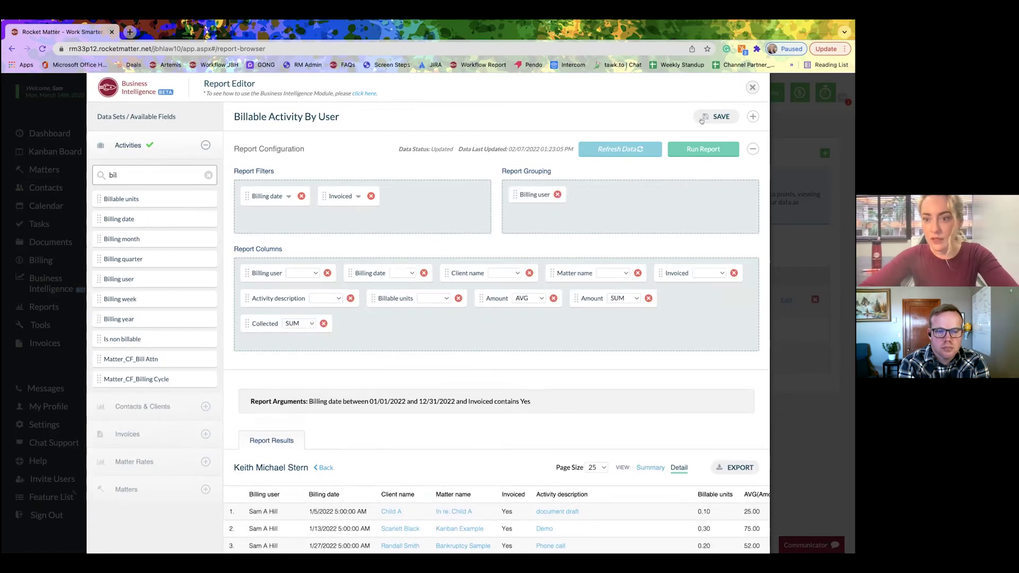
left_click(713, 116)
Step: Open the second billing user's details: four activities, 5700.00 billed and 5229.75 collected
scroll(514, 399, "down", 1)
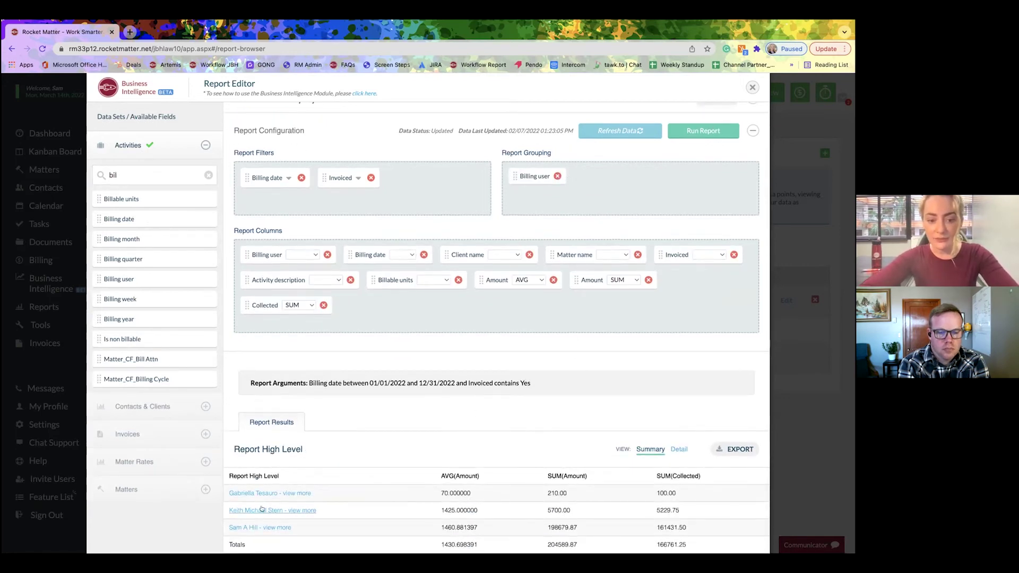
left_click(261, 510)
scroll(409, 441, "down", 2)
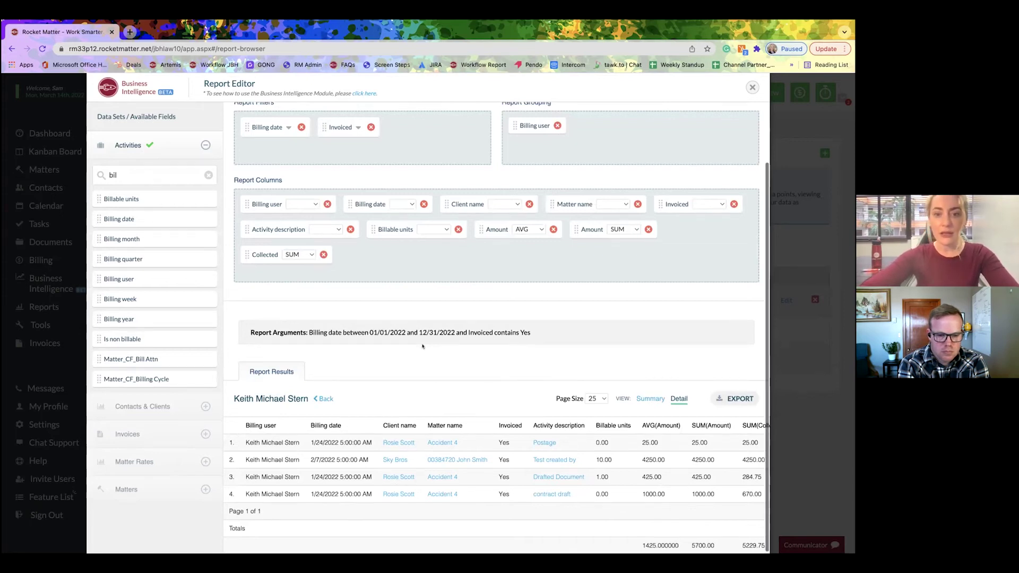
scroll(422, 346, "up", 2)
Step: Search 'clie' and add Client name as a second grouping under Billing user
triple_click(165, 167)
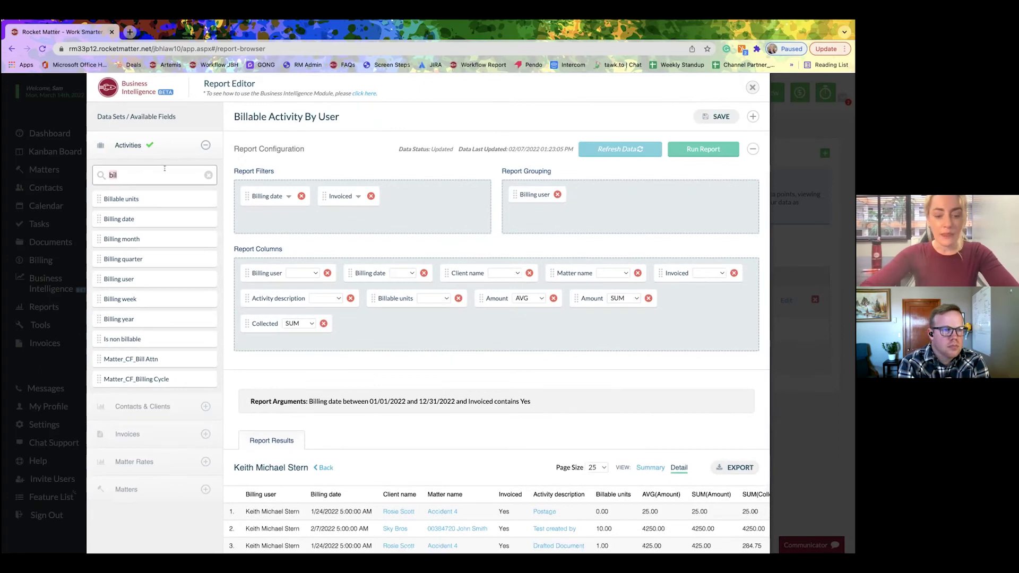
type("clie")
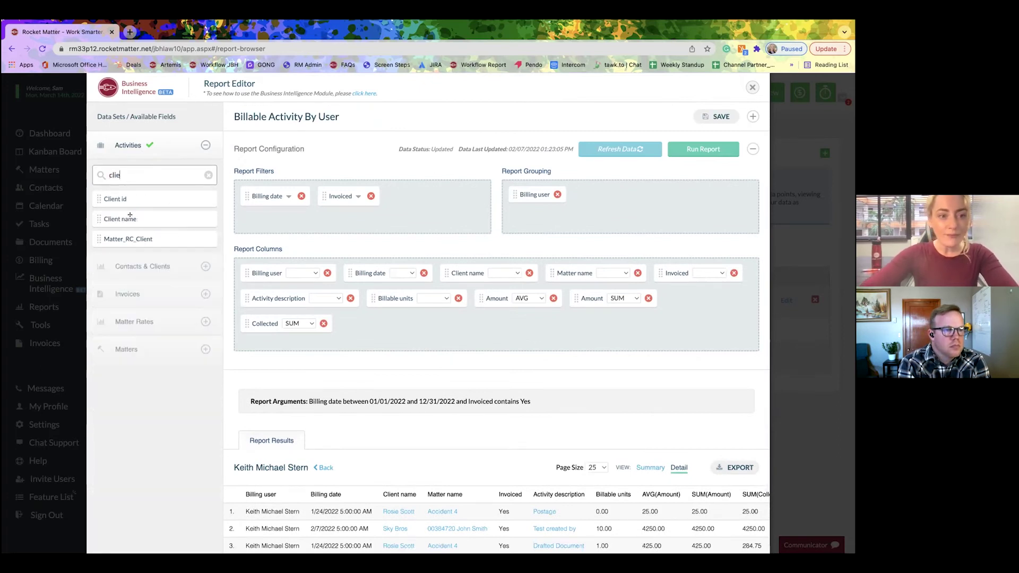
left_click_drag(133, 220, 253, 157)
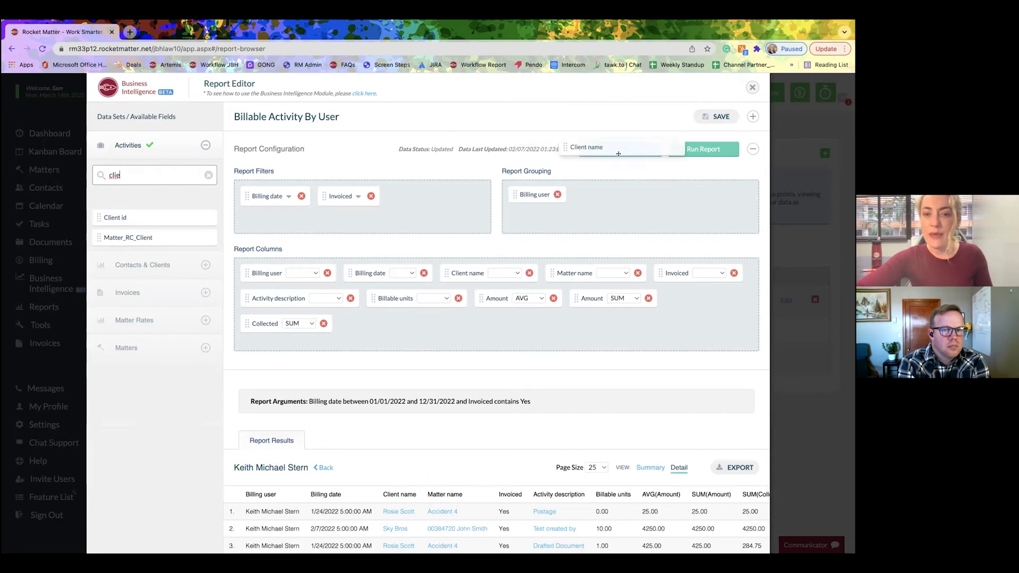
left_click_drag(618, 154, 533, 193)
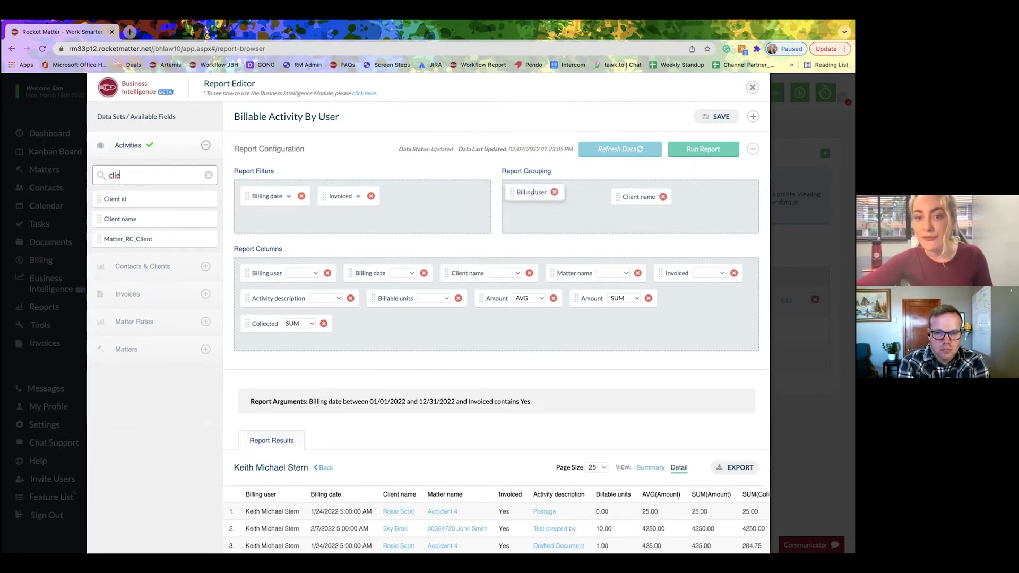
Step: Switch to Summary and view a billing user's client totals of 1450.00 and 4250.00
left_click(696, 151)
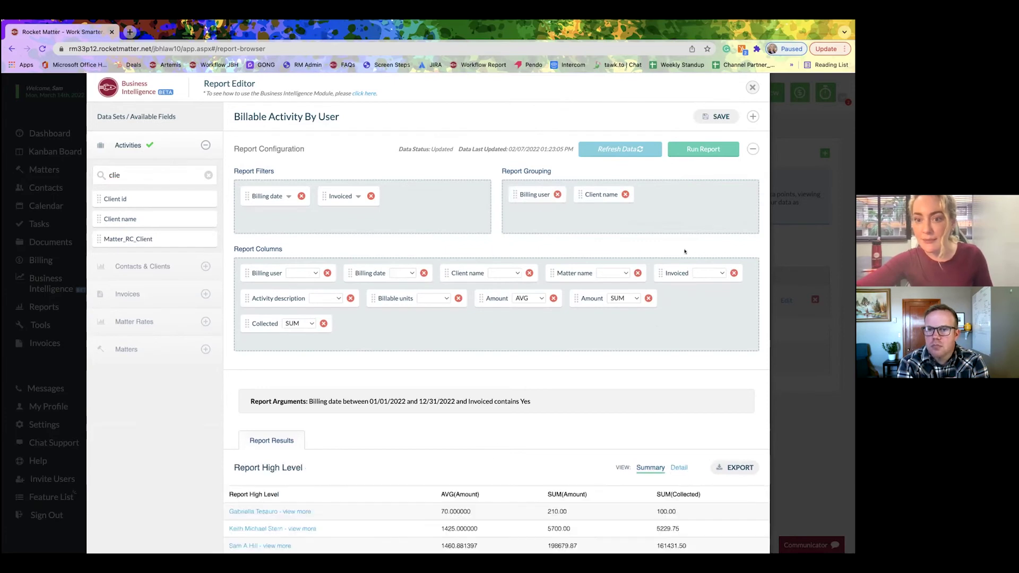
scroll(578, 398, "down", 1)
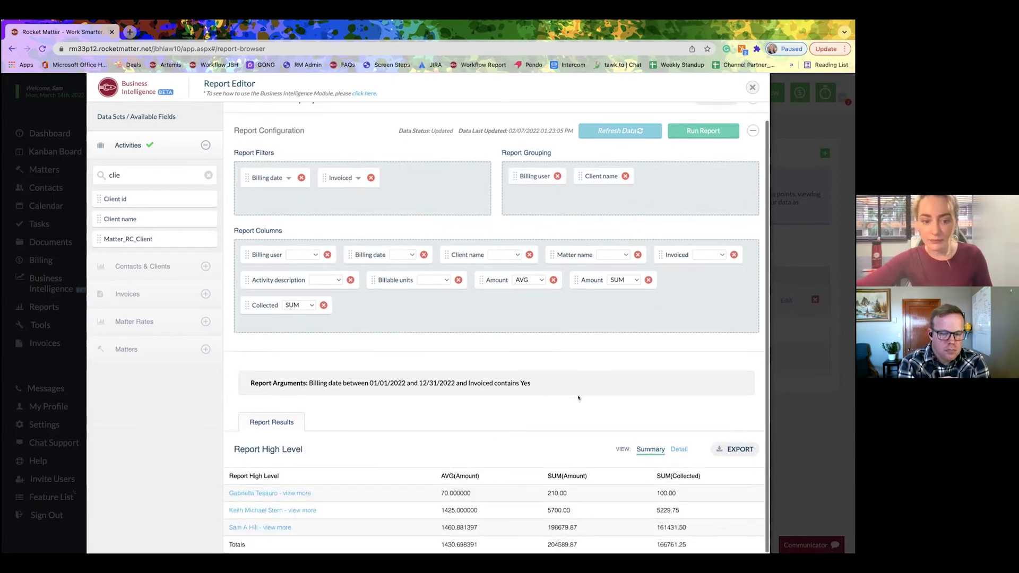
left_click(254, 510)
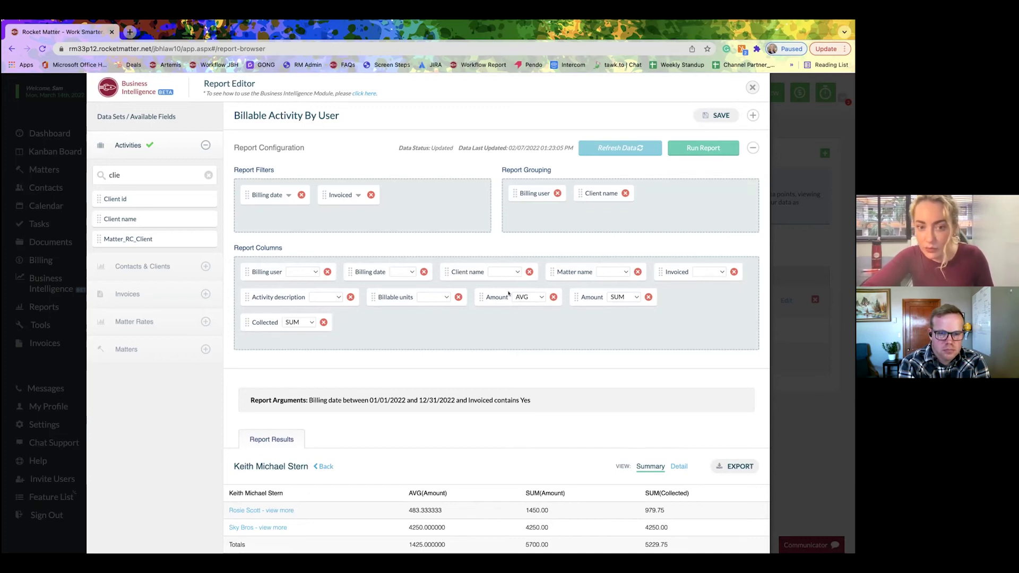
Step: Remove the Amount AVG column, clear the Amount and Collected aggregates, and rerun the report
left_click(554, 297)
left_click(522, 297)
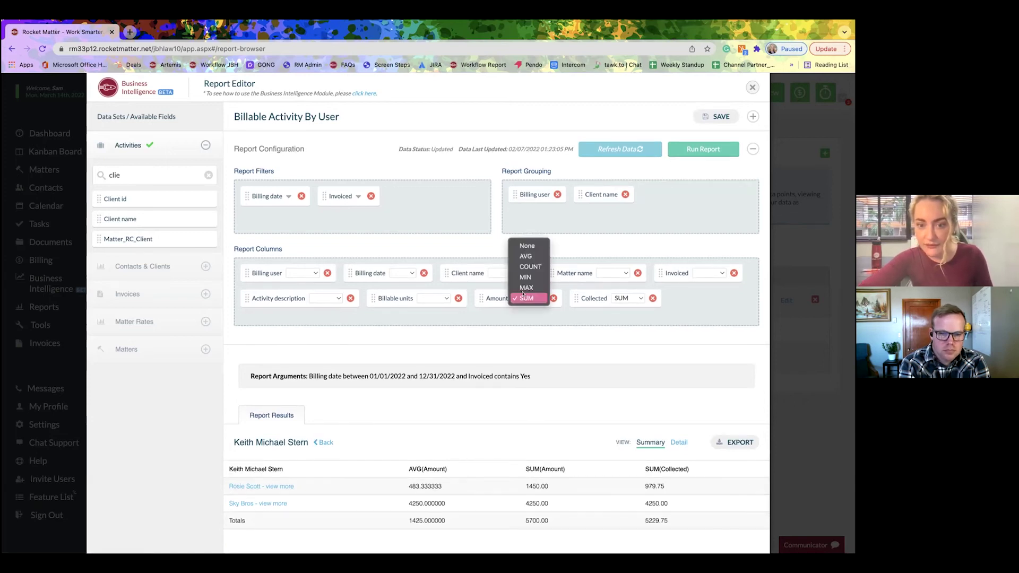
left_click(526, 245)
left_click(620, 299)
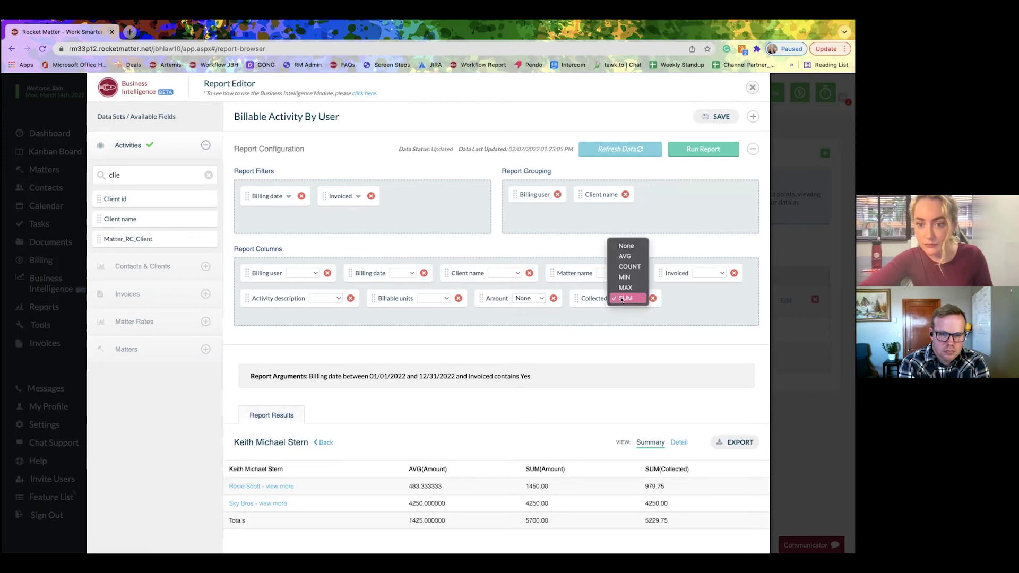
left_click(626, 244)
left_click(686, 150)
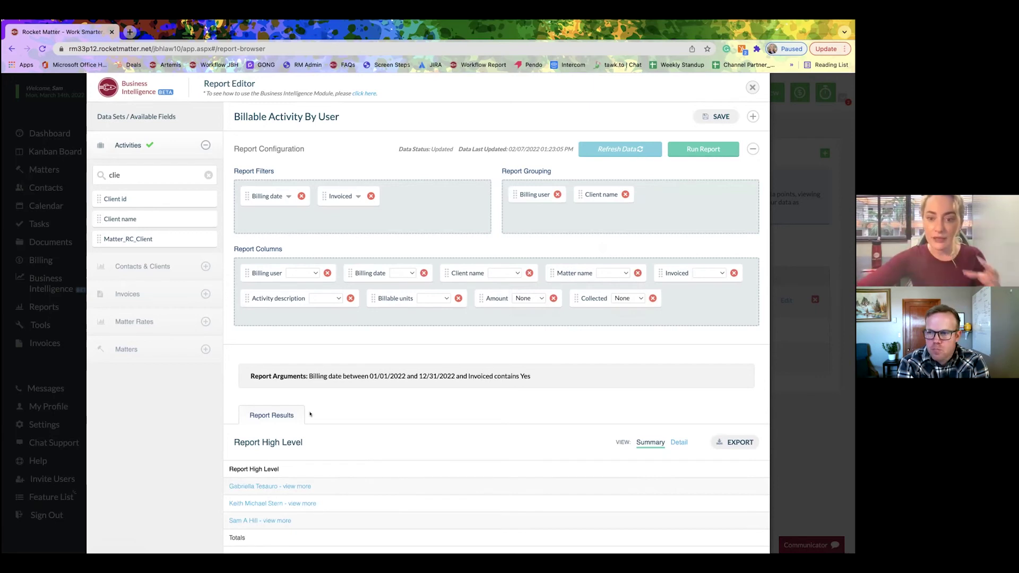
Step: Set Amount and Collected to SUM, giving totals of 204589.87 billed and 166761.25 collected
left_click(524, 299)
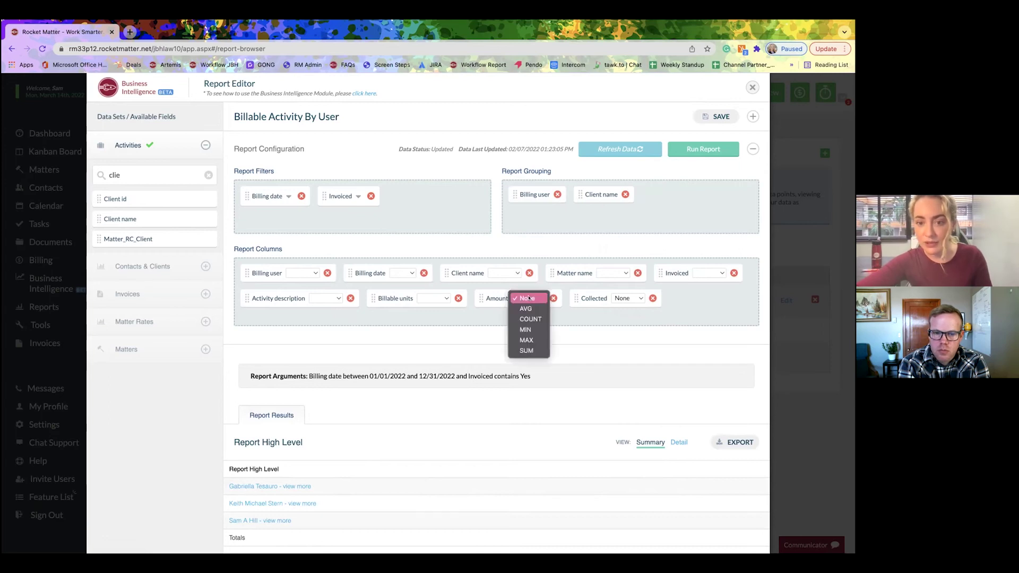
left_click(527, 350)
left_click(621, 300)
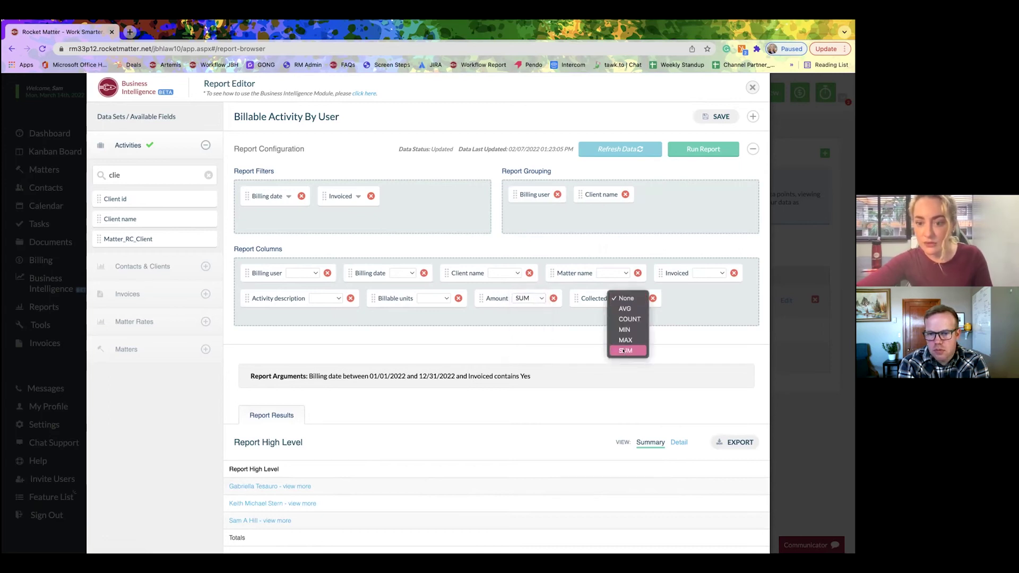
left_click(623, 349)
left_click(718, 149)
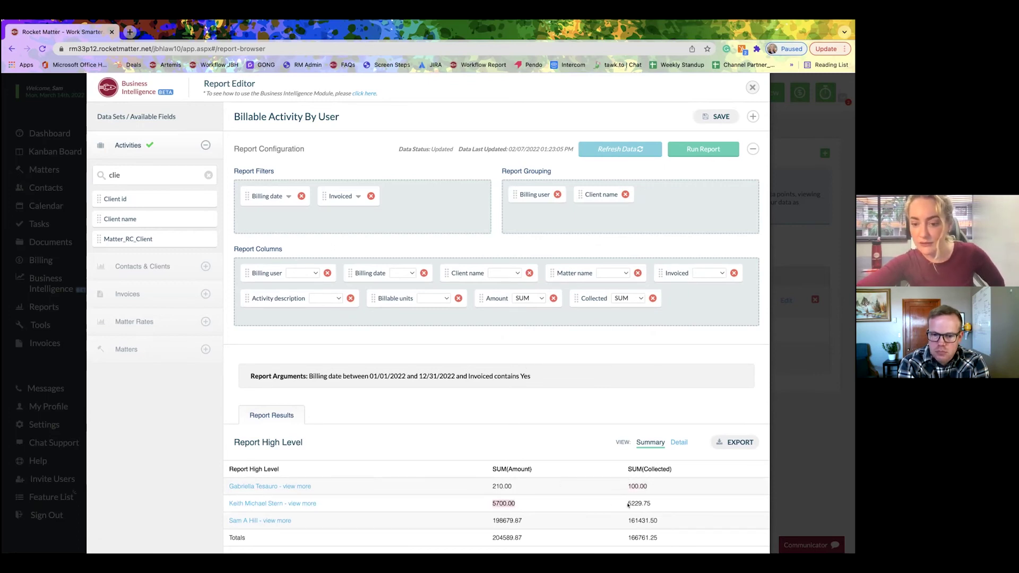
Step: Drill from the second billing user's client totals into Sky Bros, showing 4250.00 billed and 4250.00 collected
left_click_drag(629, 500, 656, 503)
left_click(658, 503)
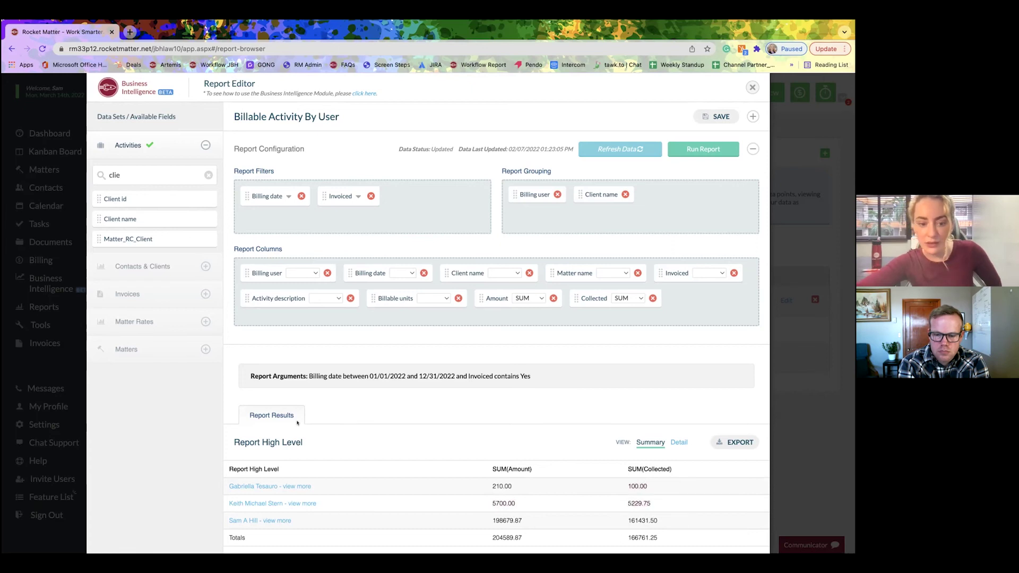
left_click(274, 503)
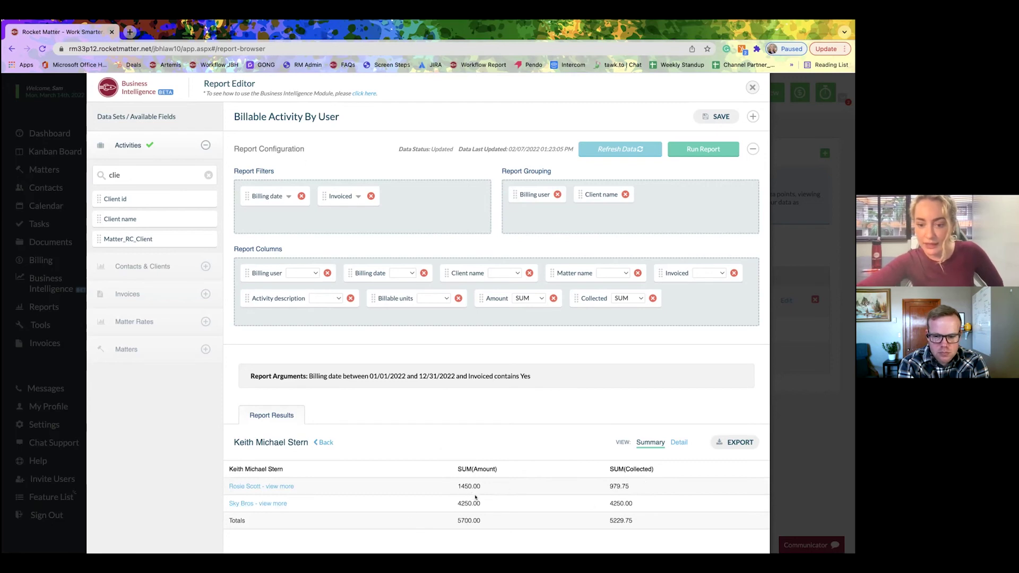
left_click(256, 503)
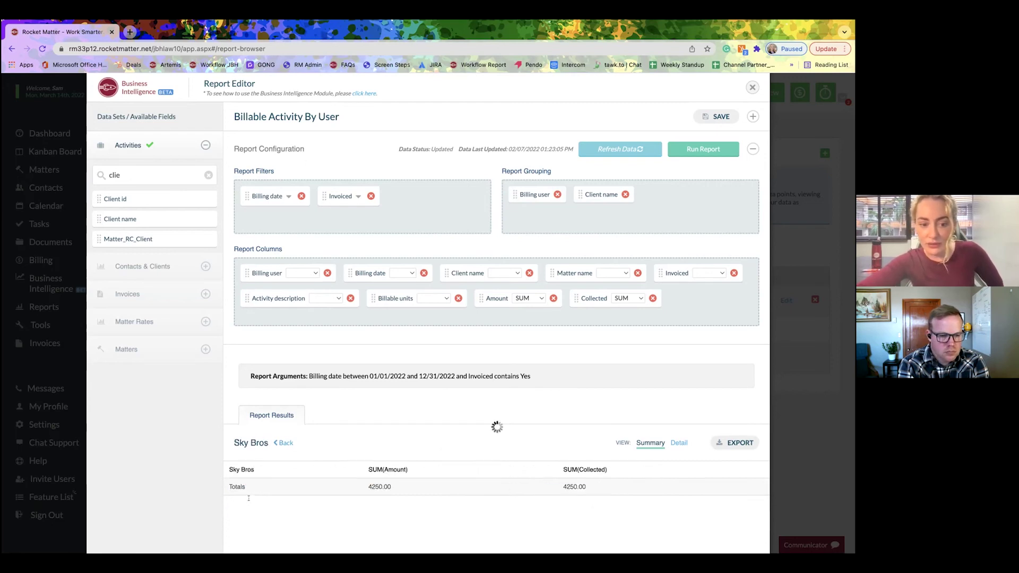